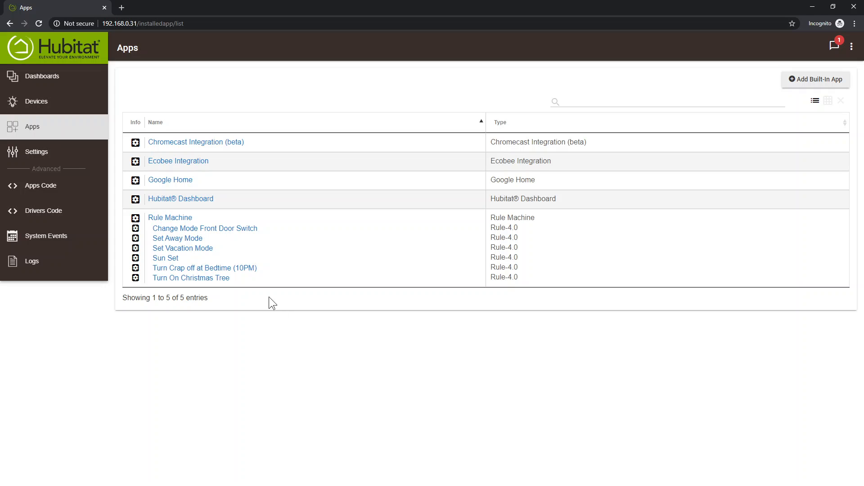
Step: Create a new rule in Rule Machine and name it "Test Volume"
left_click(181, 219)
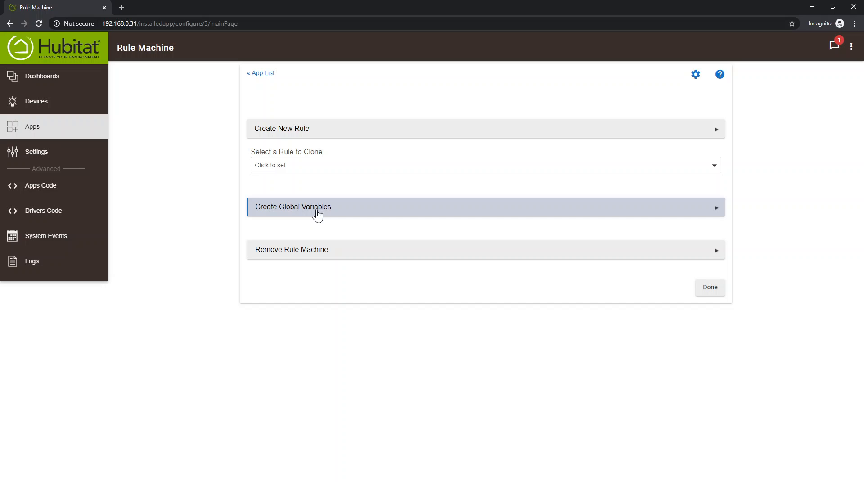
left_click(301, 138)
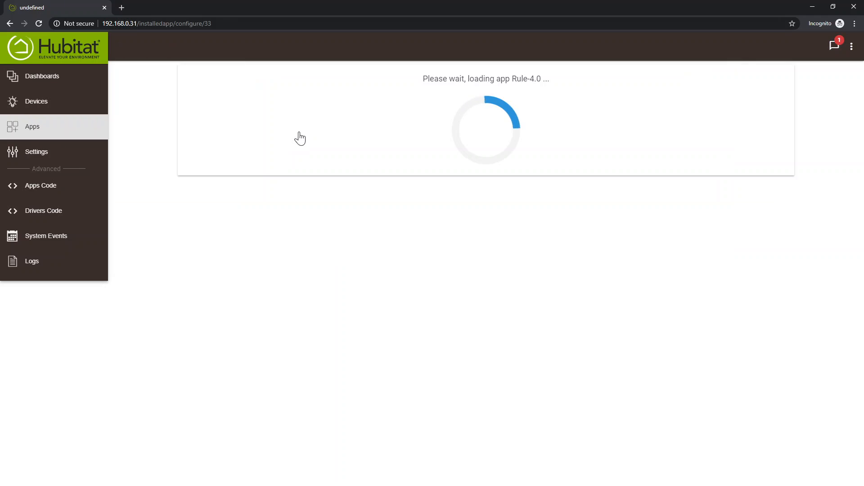
left_click(287, 175)
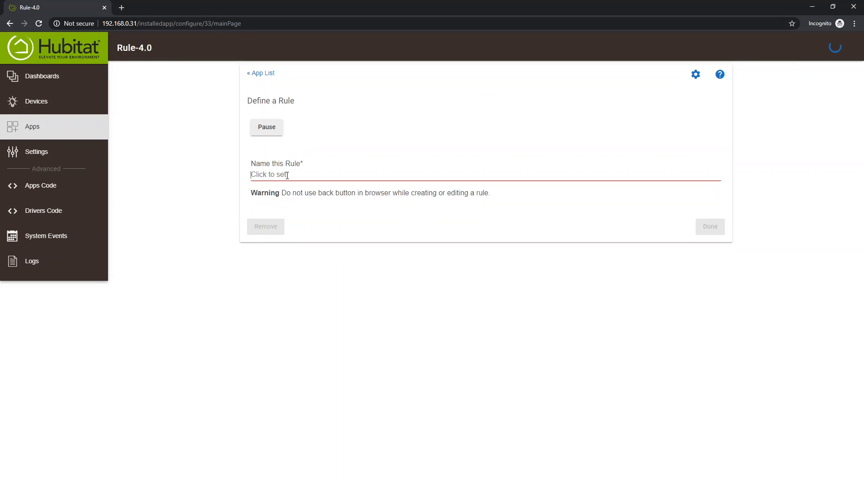
type("Test Volum")
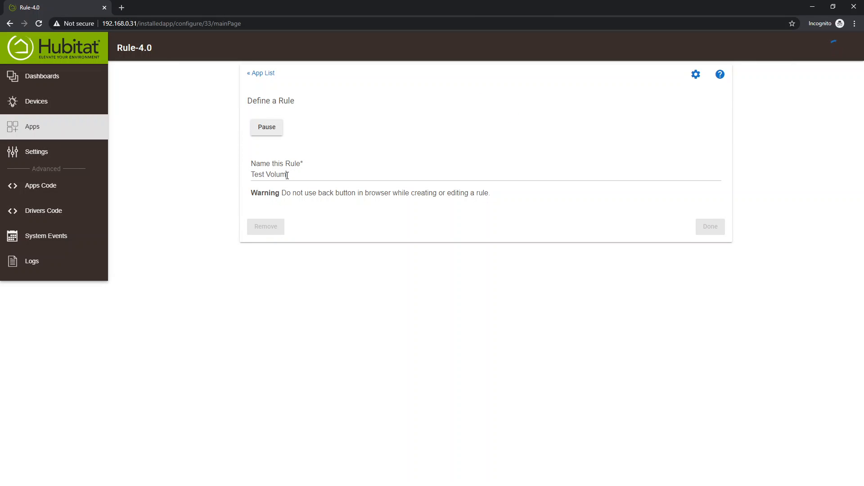
type("e")
left_click(347, 199)
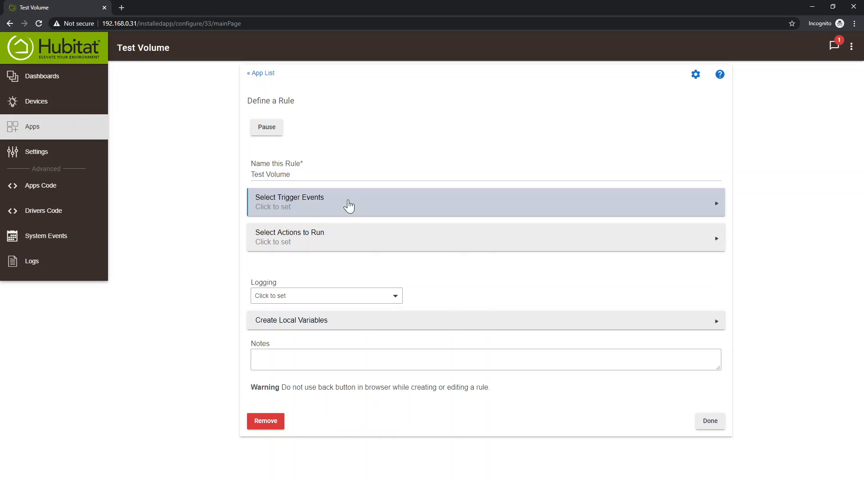
Step: Add a local variable named varVolume to the rule
left_click(320, 324)
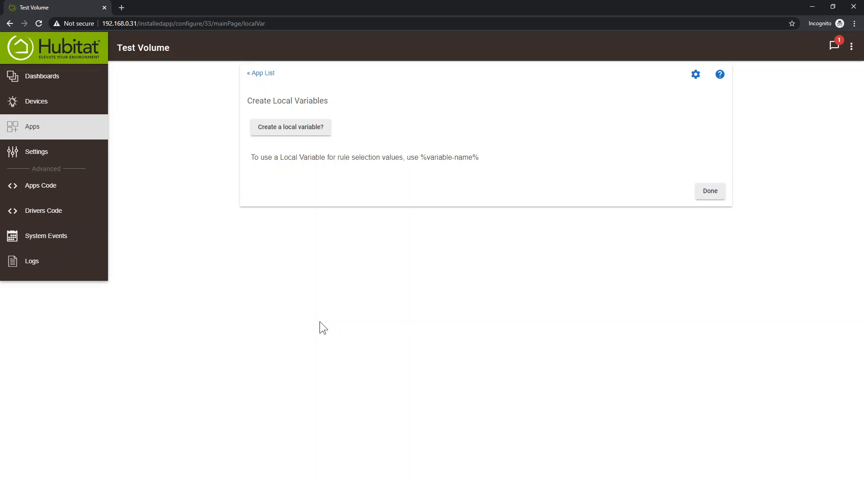
left_click(280, 129)
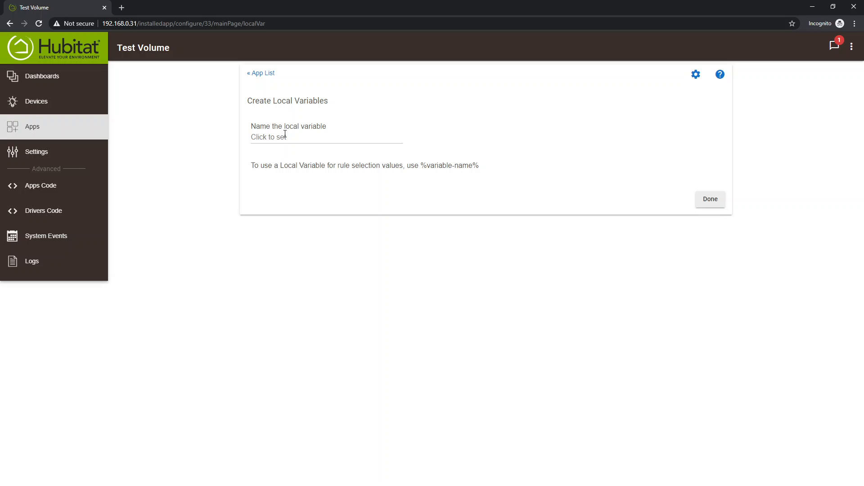
left_click(285, 137)
type("var")
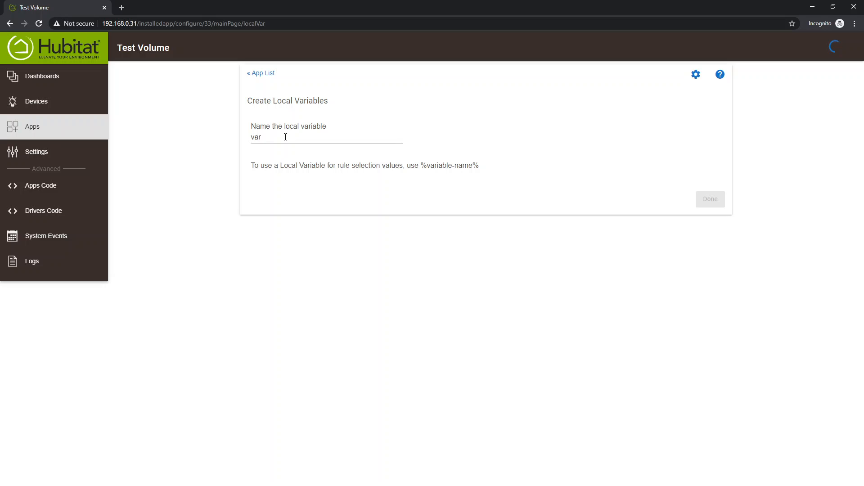
type("Volume")
left_click(339, 150)
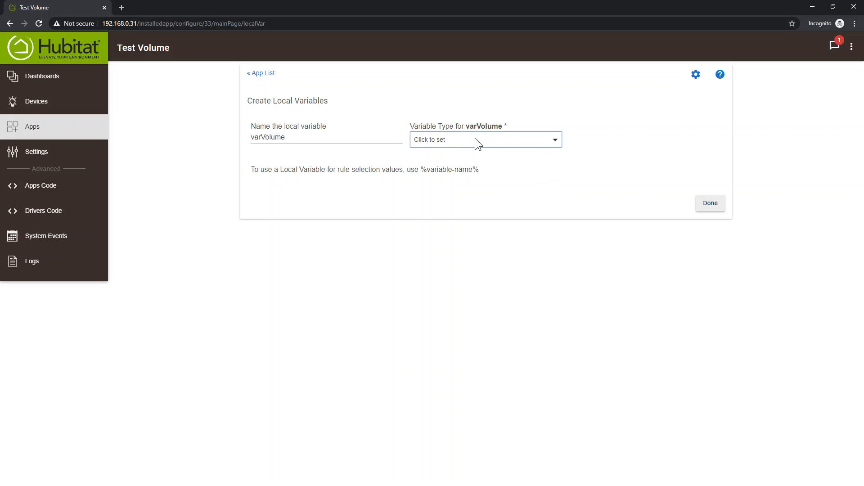
Step: Give varVolume the type Number with an initial value of 0, and finish the local variable setup
left_click(447, 139)
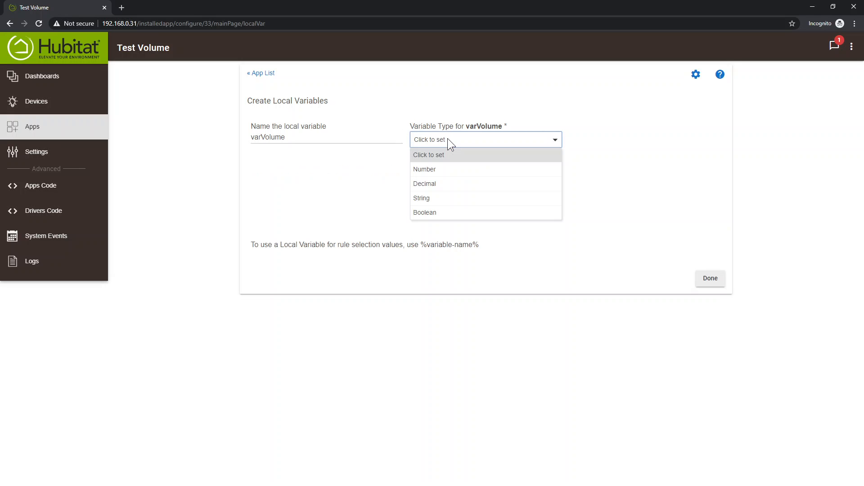
left_click(434, 169)
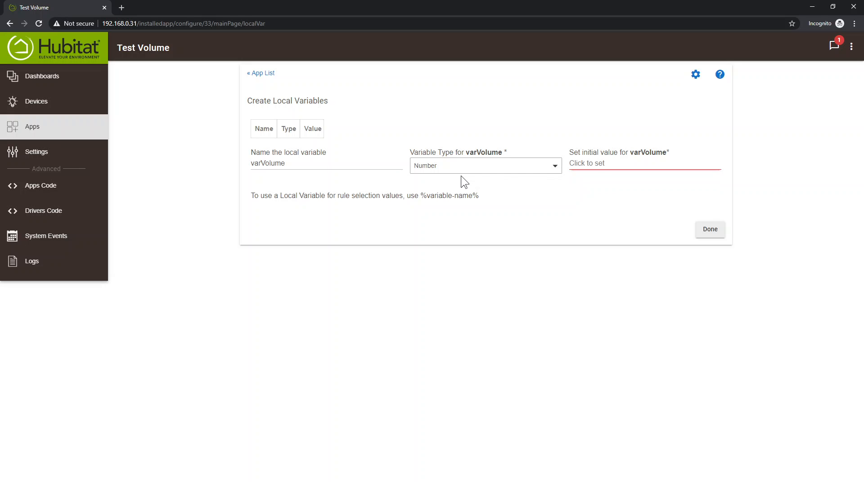
left_click(602, 162)
type("0")
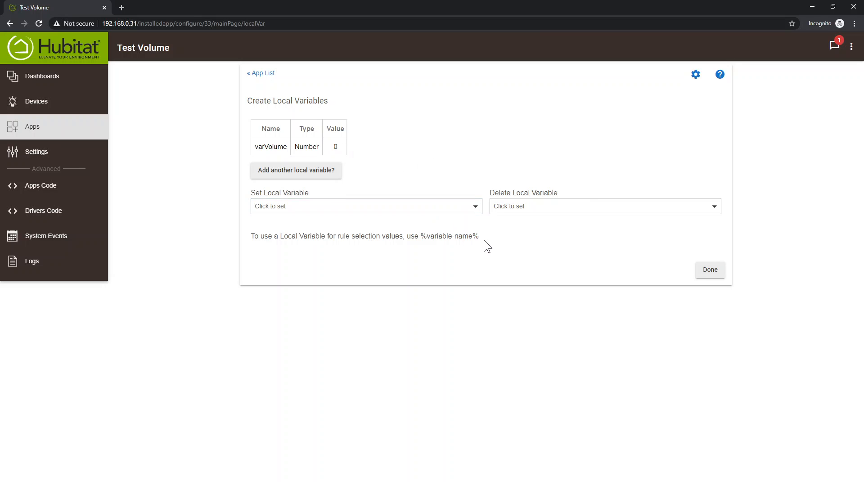
left_click_drag(479, 236, 427, 240)
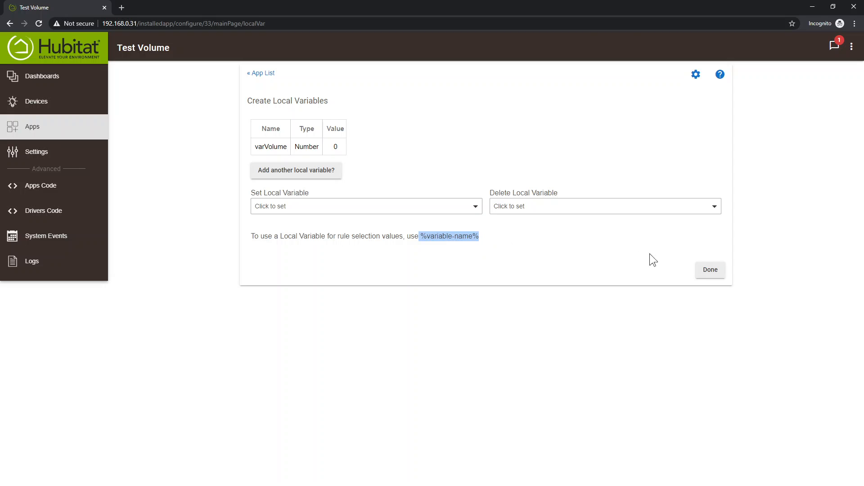
left_click(711, 269)
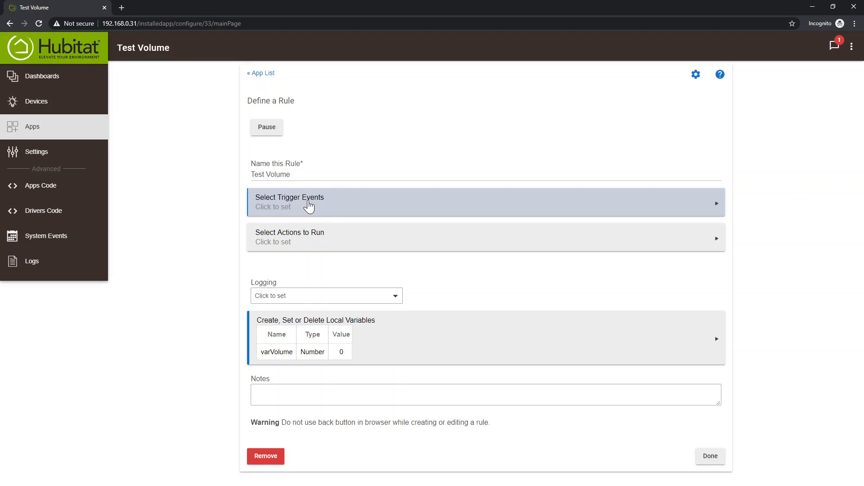
Step: Start a Set Variable action in the rule's actions, with varVolume as the variable to set
left_click(310, 243)
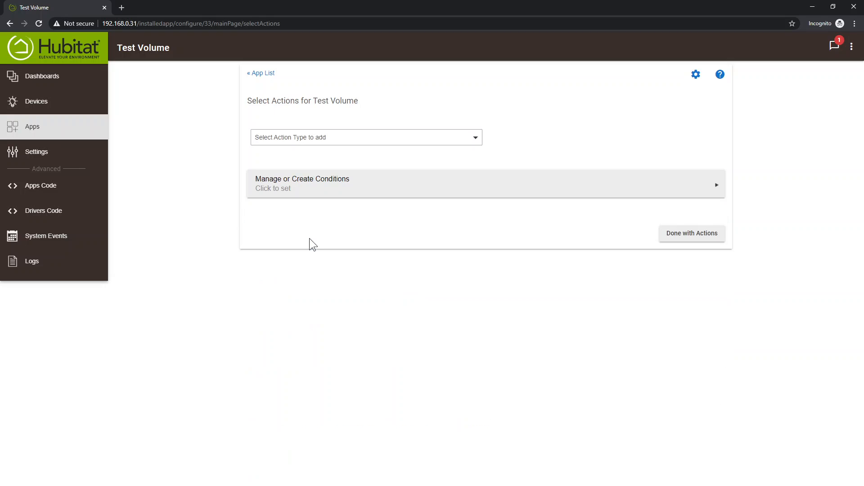
left_click(318, 139)
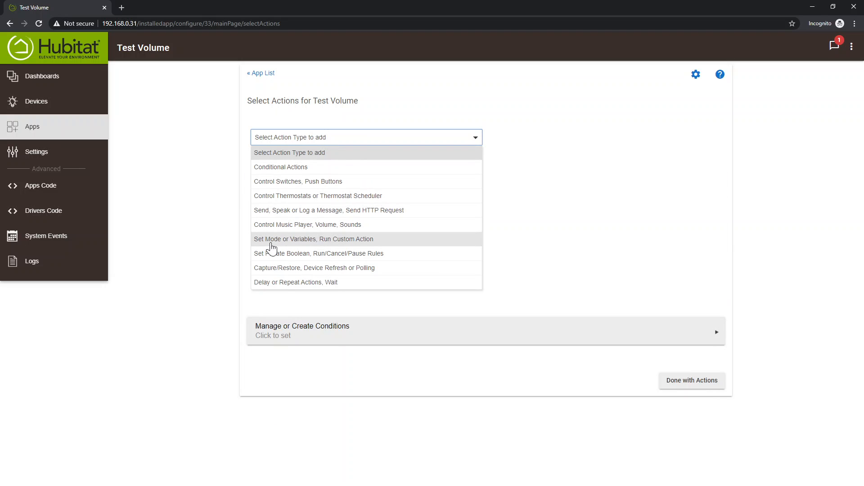
left_click(300, 243)
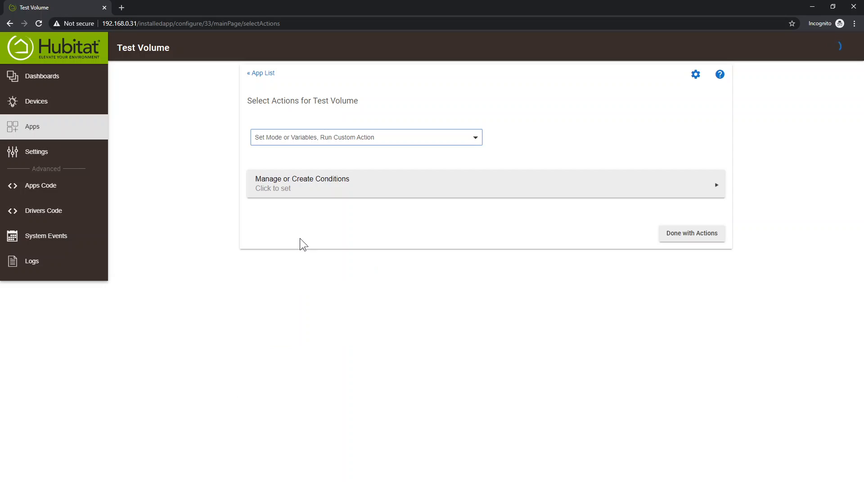
left_click(531, 142)
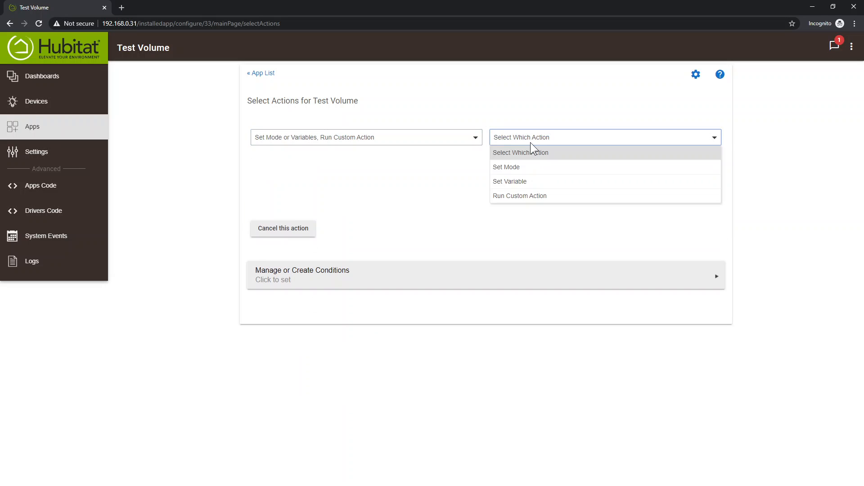
left_click(516, 185)
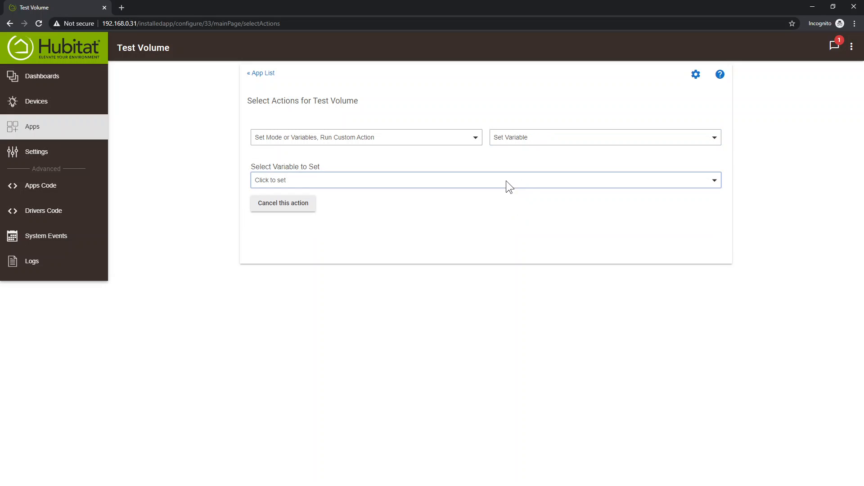
left_click(311, 179)
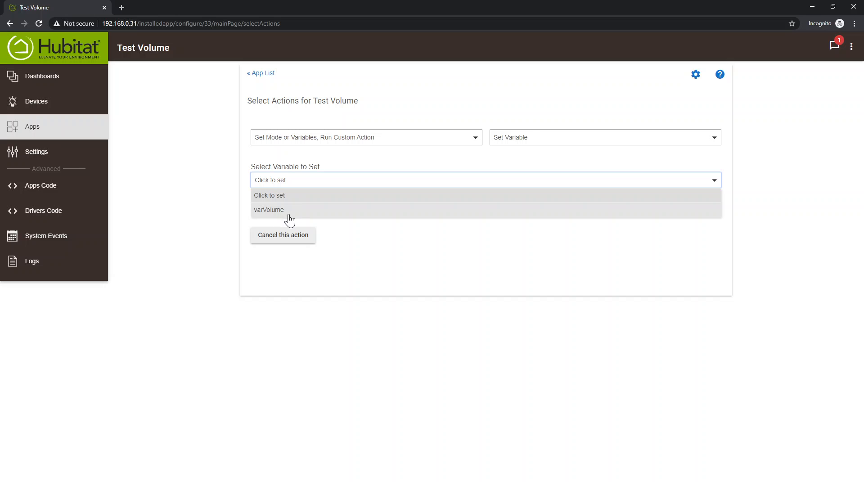
left_click(271, 210)
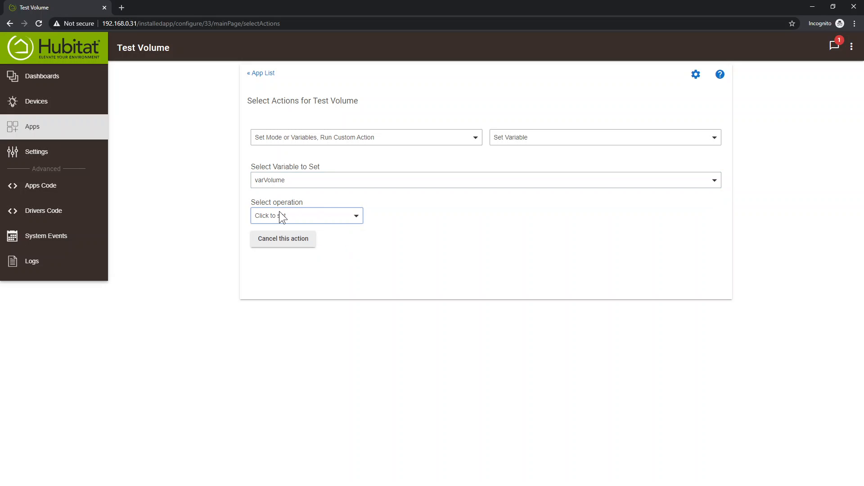
Step: Make the action take its value from the device attribute volume of the Living Room Speaker, and complete the action
left_click(297, 217)
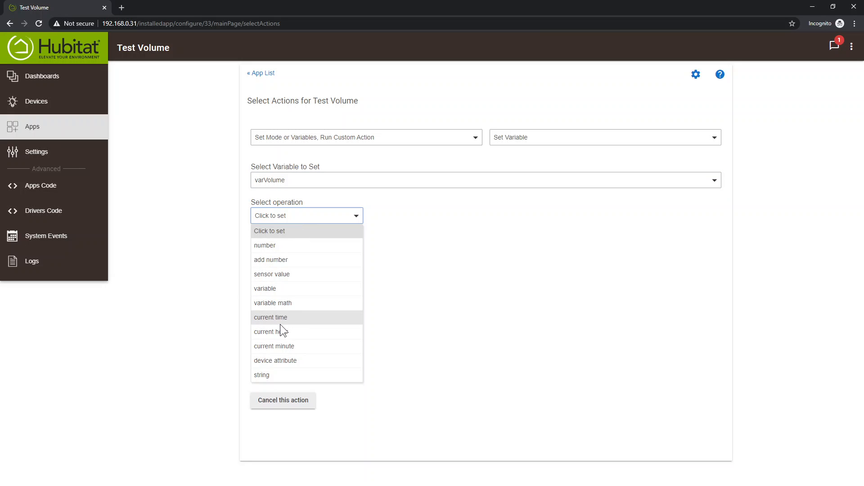
left_click(282, 364)
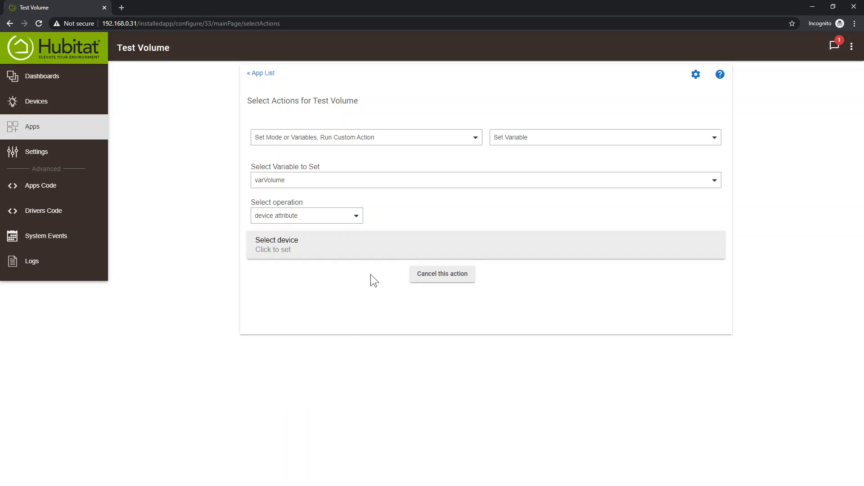
left_click(328, 249)
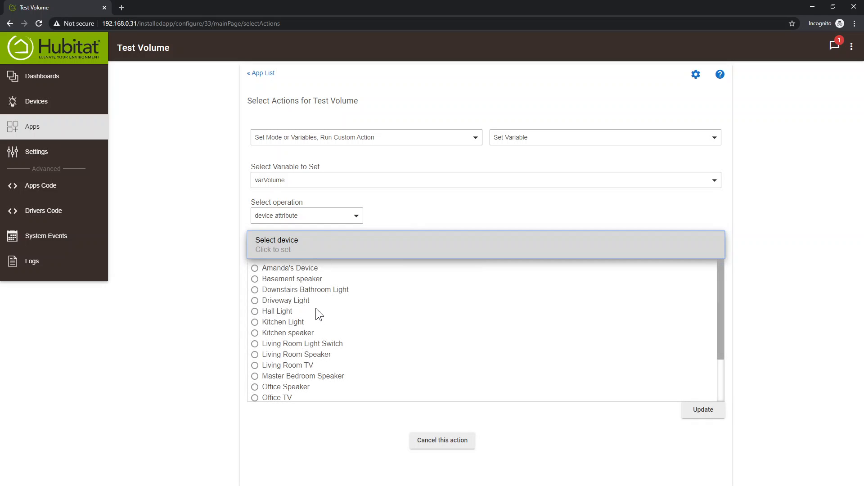
left_click(255, 355)
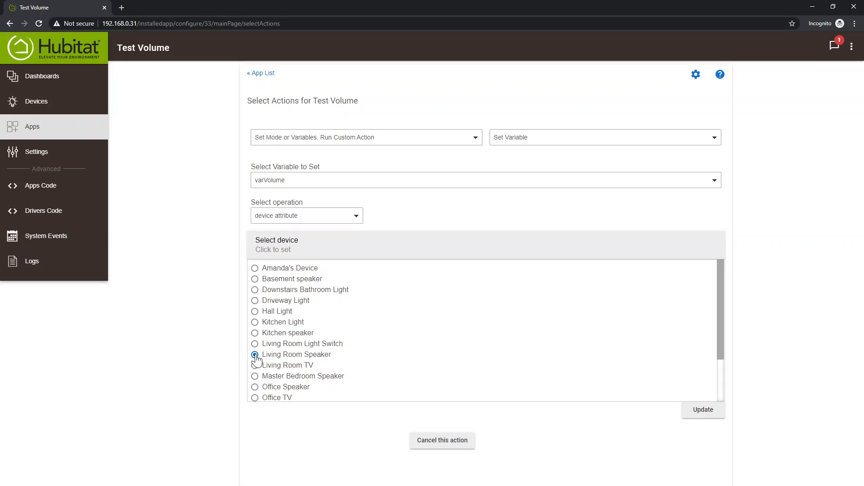
left_click(693, 410)
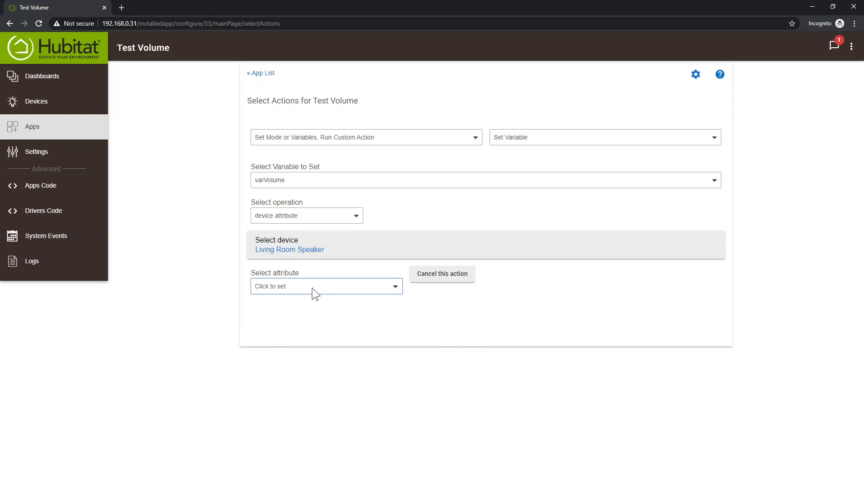
left_click(310, 287)
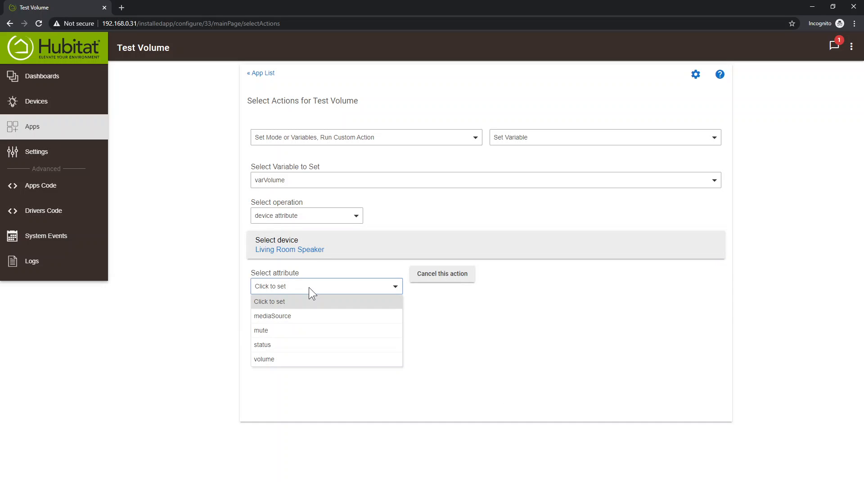
left_click(266, 359)
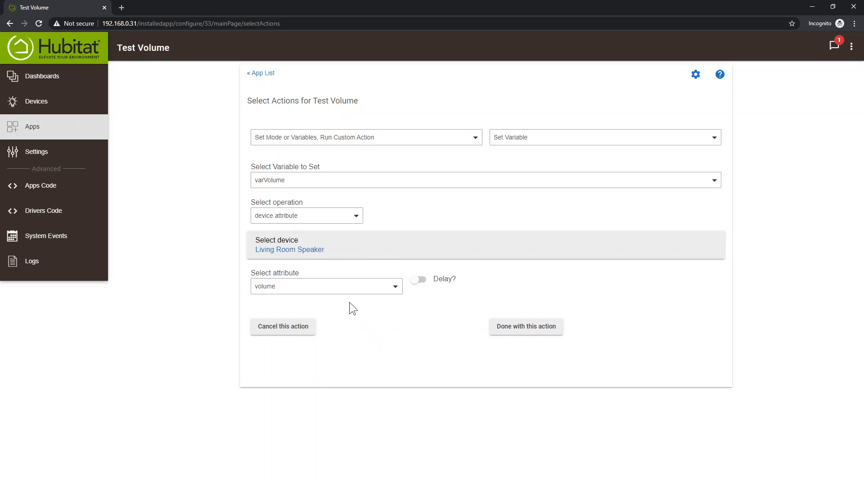
left_click(521, 329)
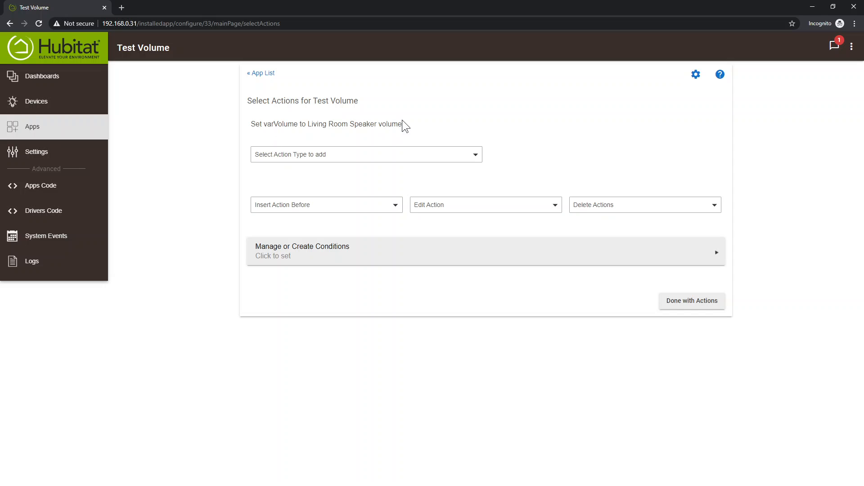
Step: Start a Set Volume action from the music player, volume and sounds action type
left_click(326, 158)
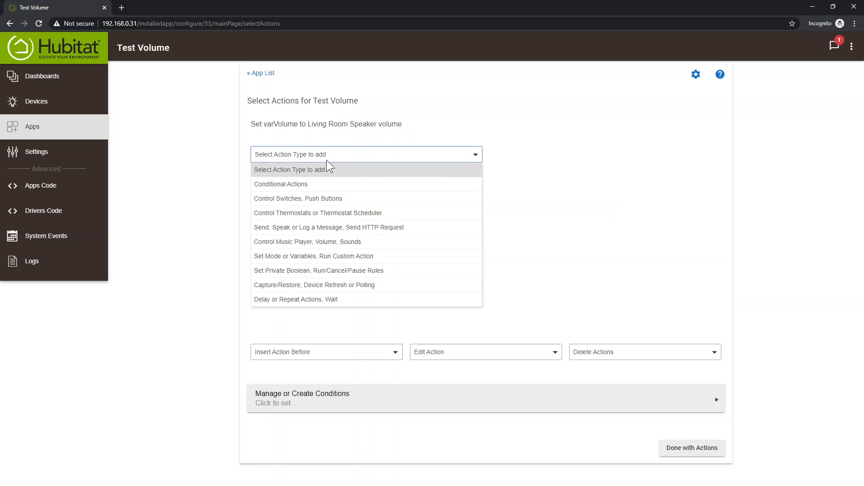
left_click(331, 241)
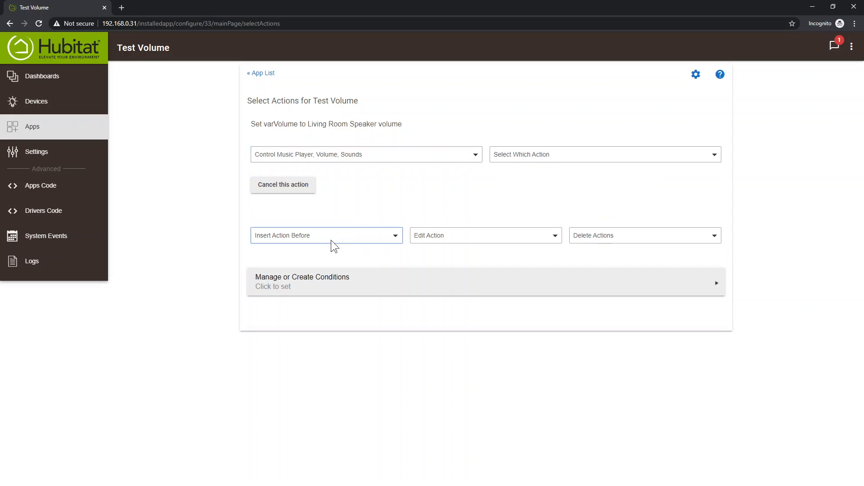
left_click(511, 158)
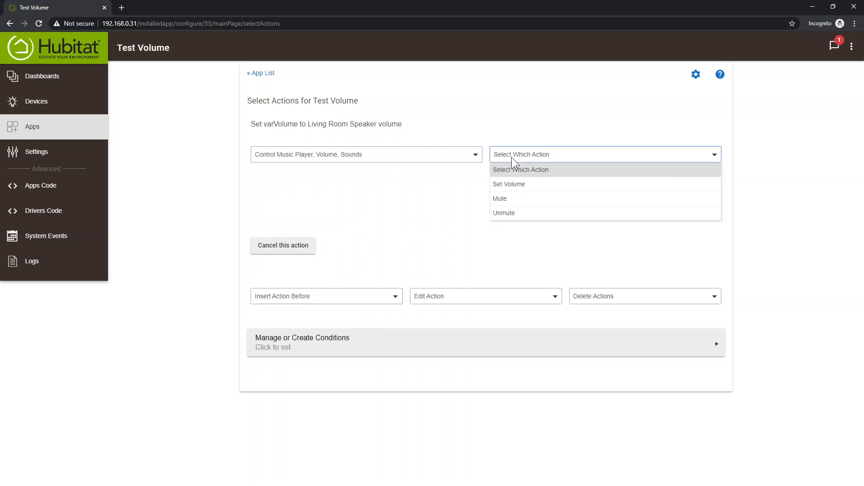
left_click(514, 180)
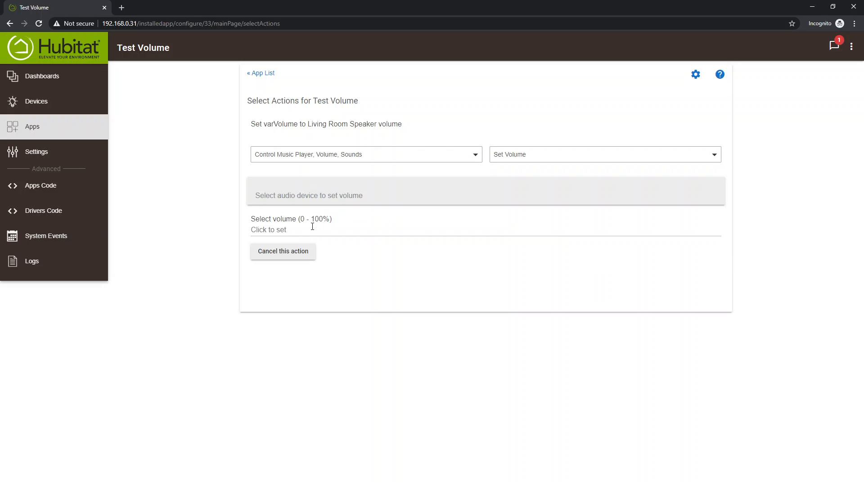
Step: Choose the Living Room Speaker as the audio device, set its volume to 100, and complete the action
left_click(309, 204)
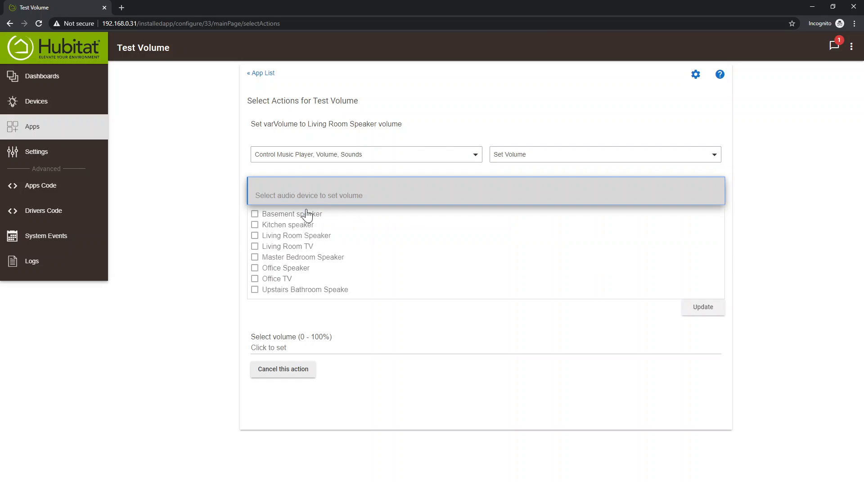
left_click(254, 236)
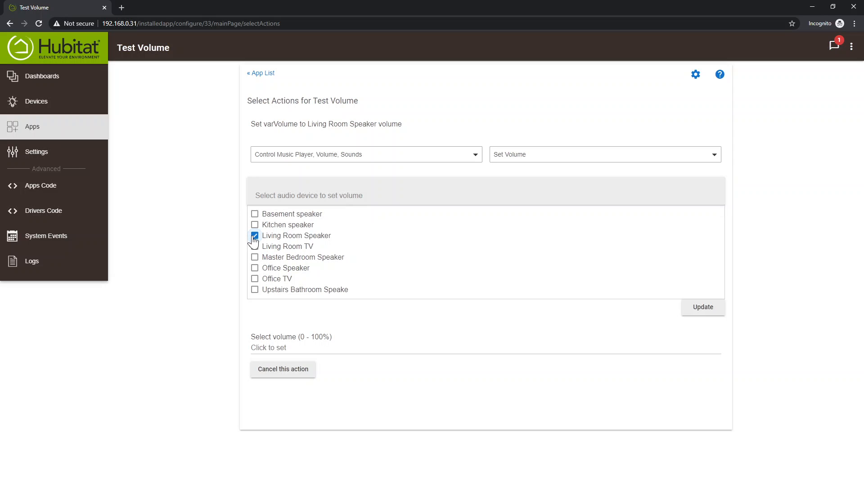
left_click(704, 308)
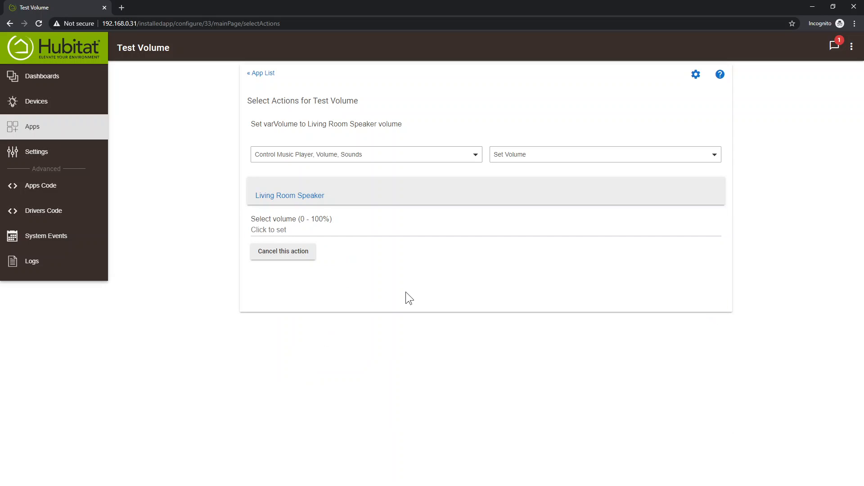
left_click(337, 233)
type("100")
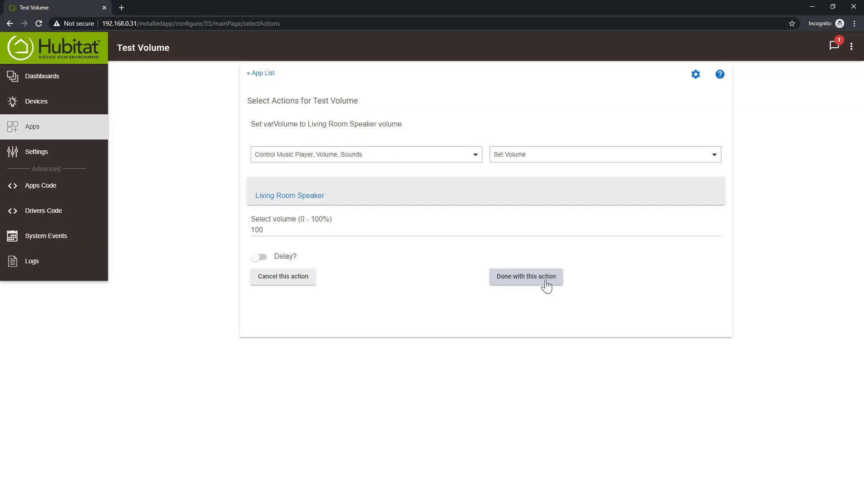
left_click(537, 279)
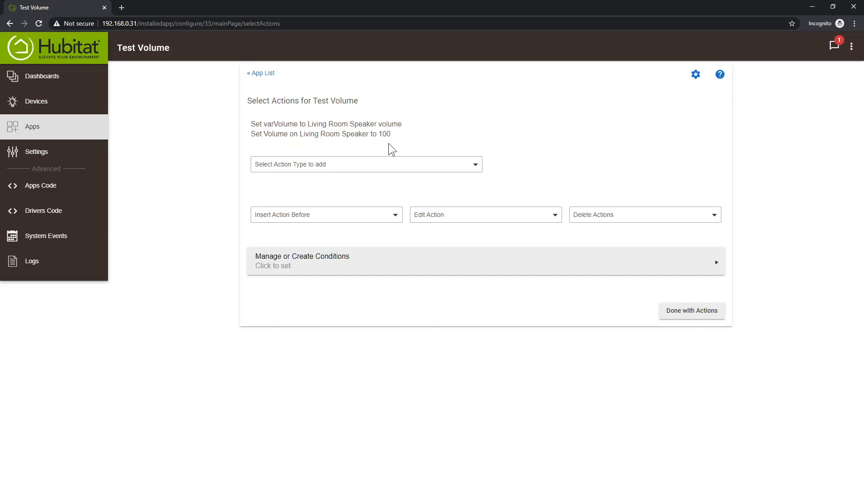
Step: Add a Delay Actions action of 1 second after the Set Volume action
left_click(356, 164)
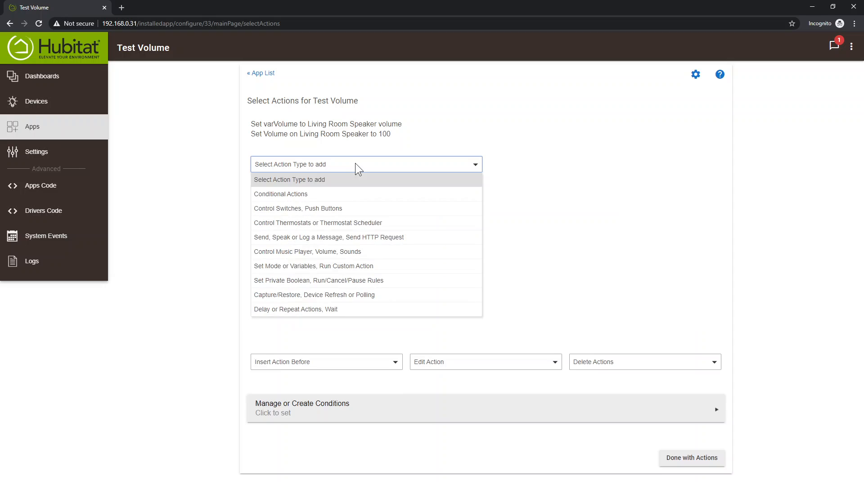
left_click(309, 310)
left_click(562, 165)
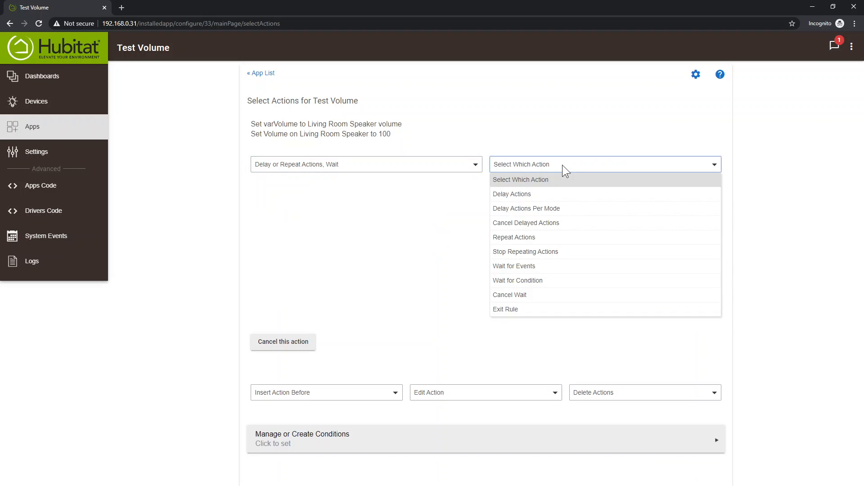
left_click(513, 195)
left_click(357, 223)
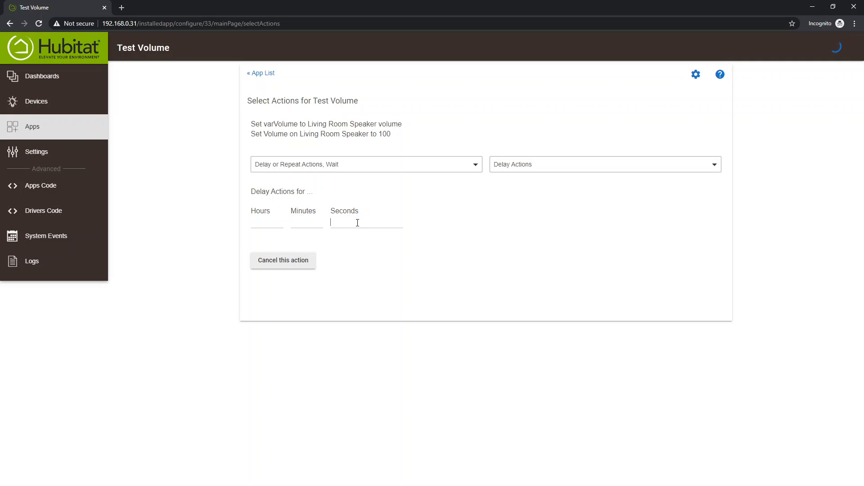
type("1")
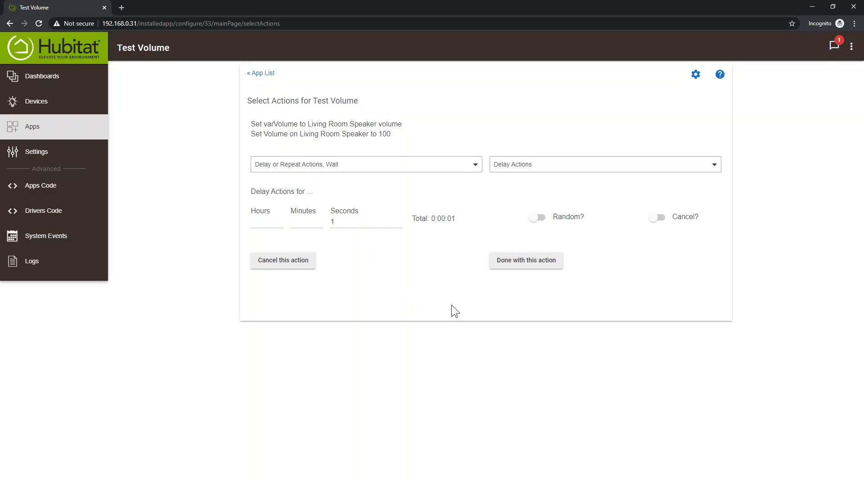
left_click(524, 265)
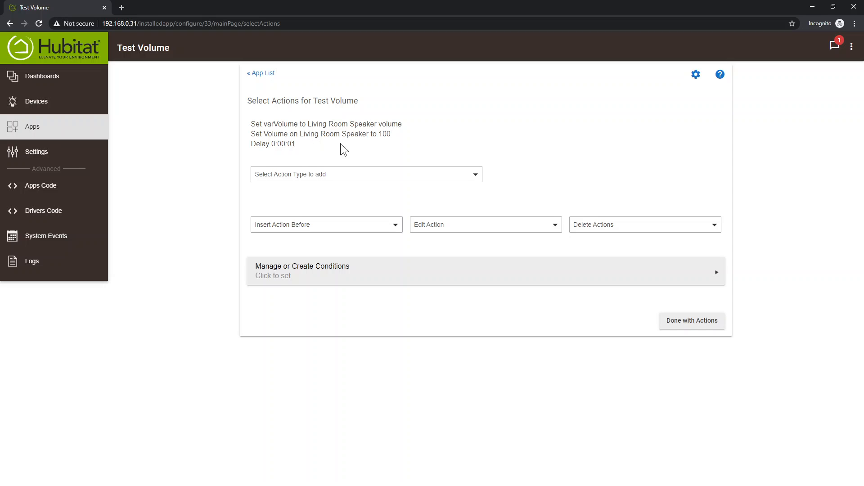
Step: Start a Send or Speak a Message action with the message "This is a test"
left_click(340, 174)
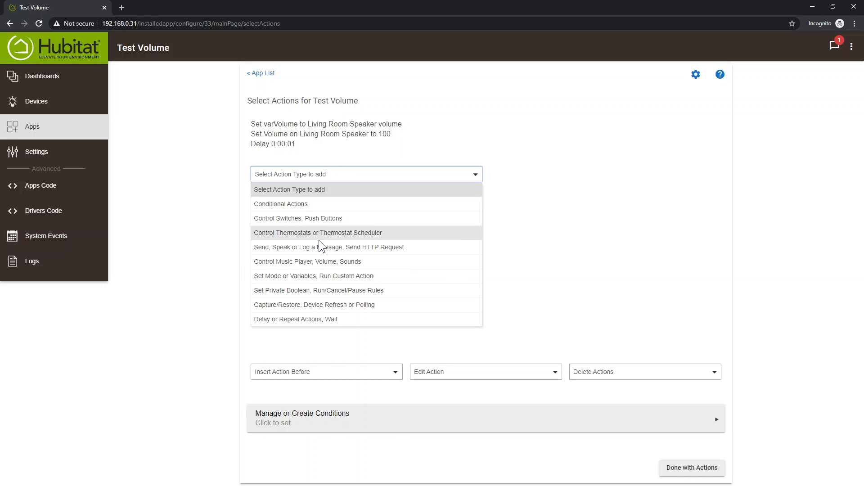
left_click(301, 247)
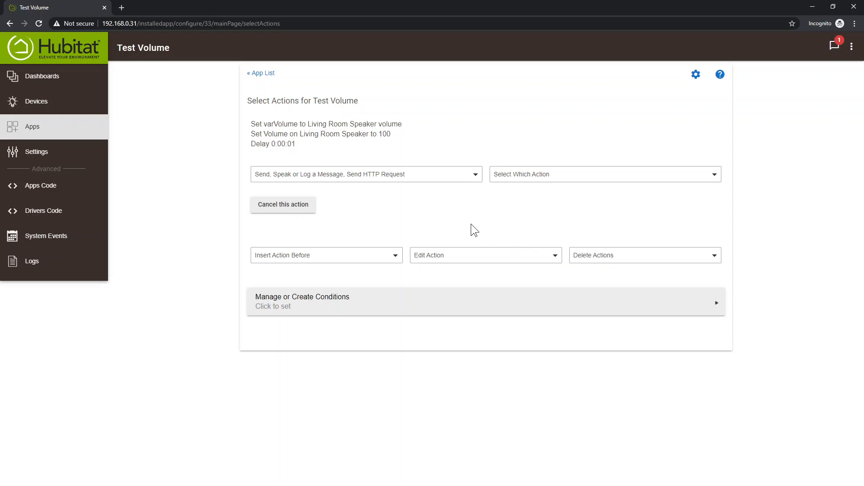
left_click(539, 179)
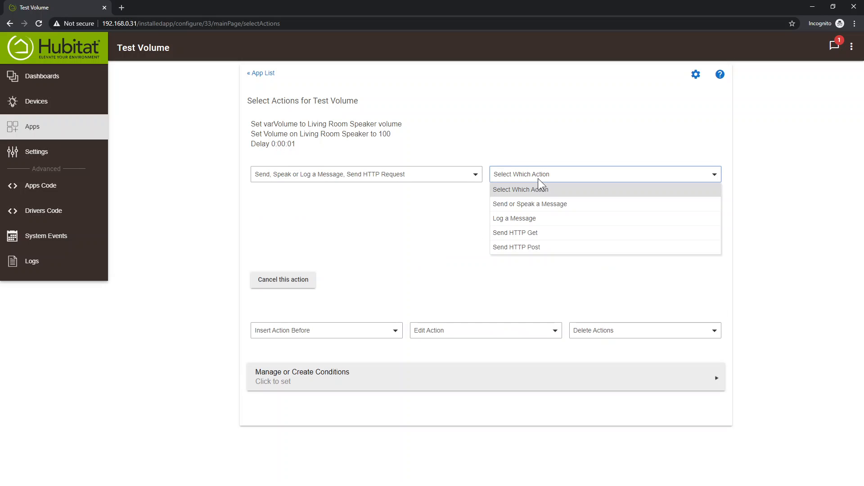
left_click(531, 205)
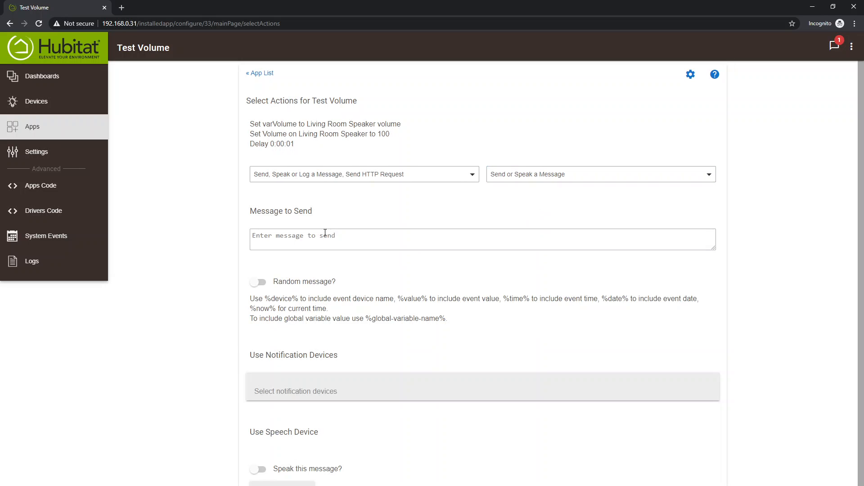
left_click(319, 234)
type("This is ")
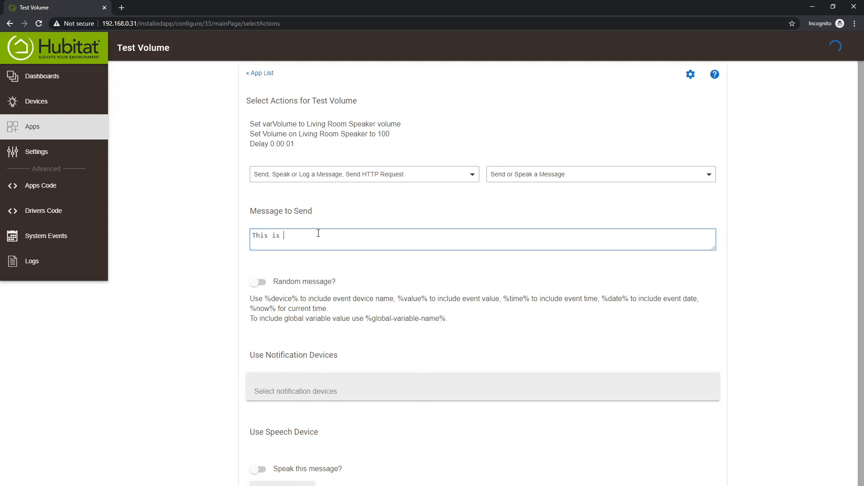
type("a test")
Step: Have the message spoken on the Living Room Speaker and complete the action
scroll(348, 320, "down", 1)
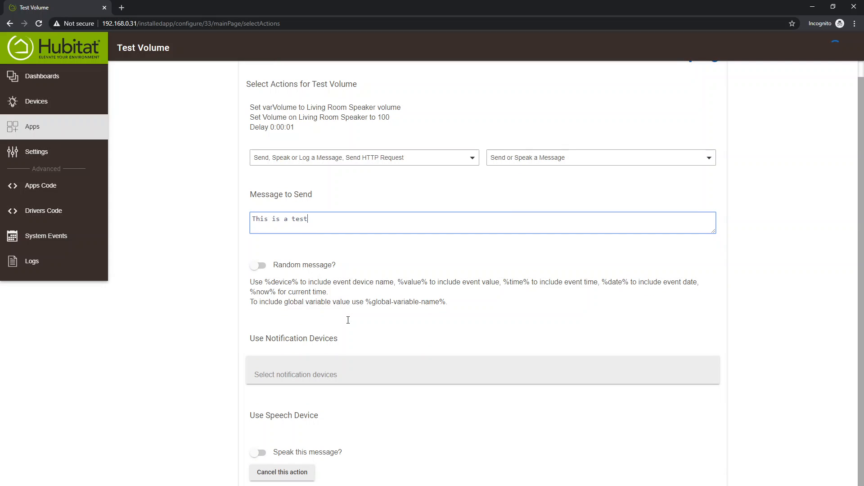
right_click(258, 453)
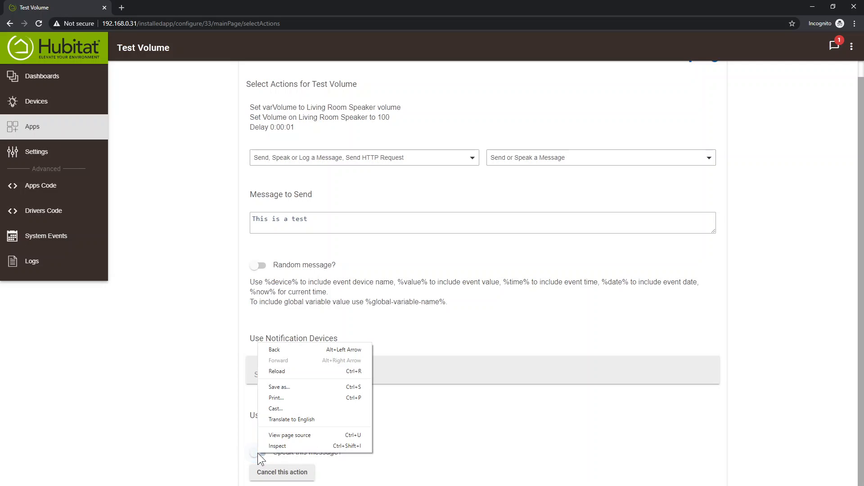
left_click(258, 453)
left_click(258, 453)
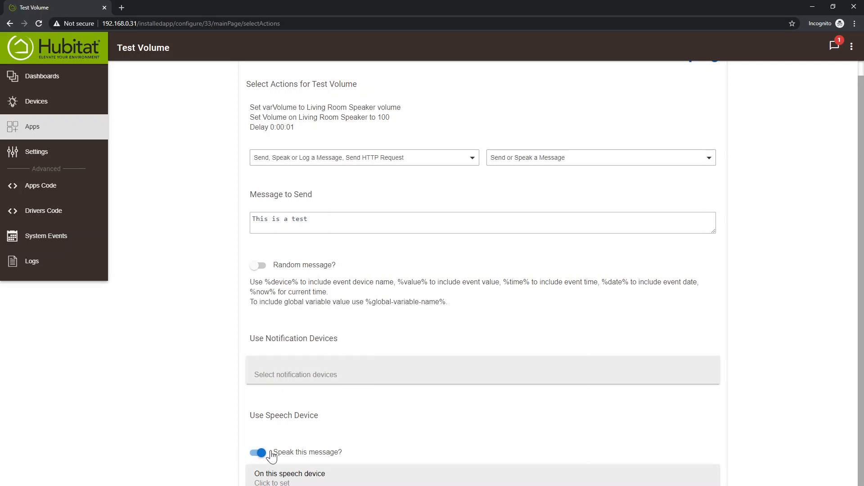
left_click(298, 476)
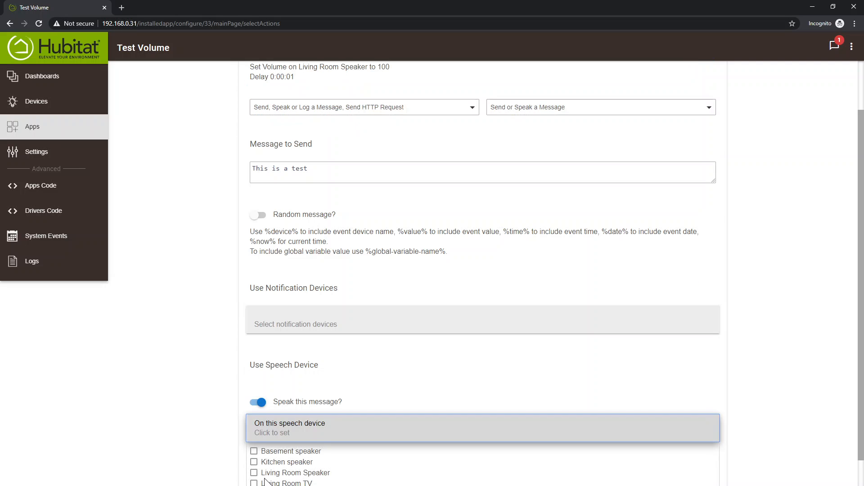
left_click(257, 475)
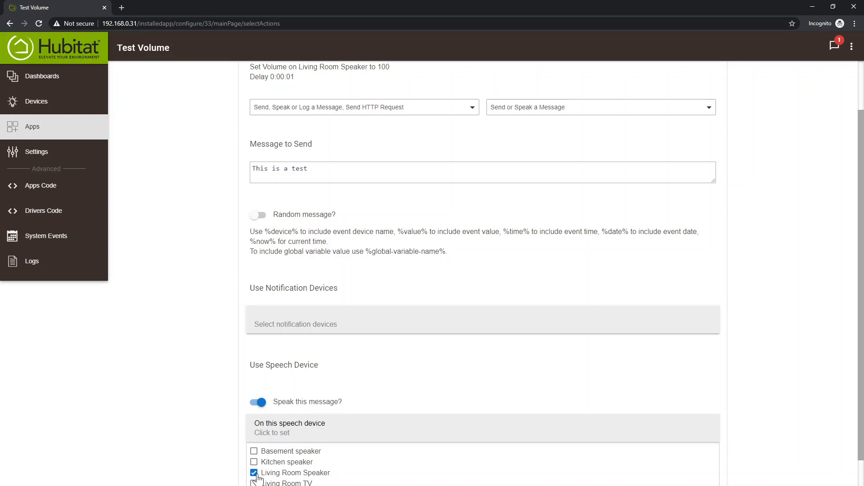
scroll(765, 451, "down", 3)
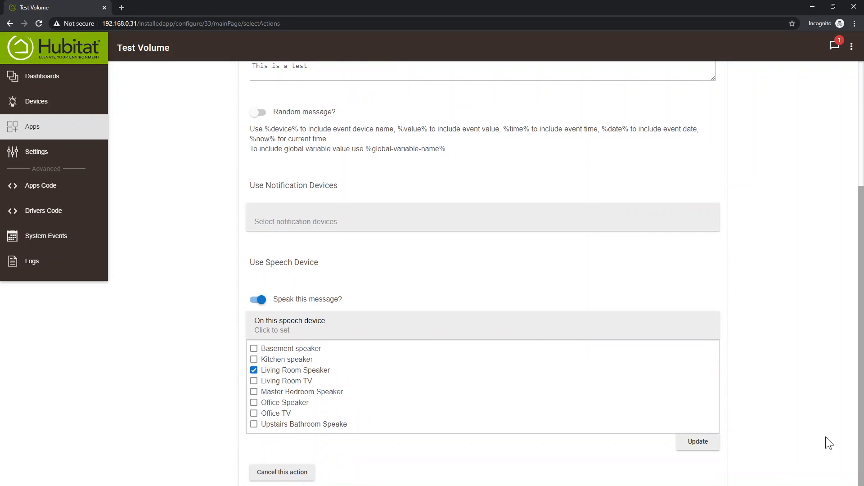
left_click(694, 446)
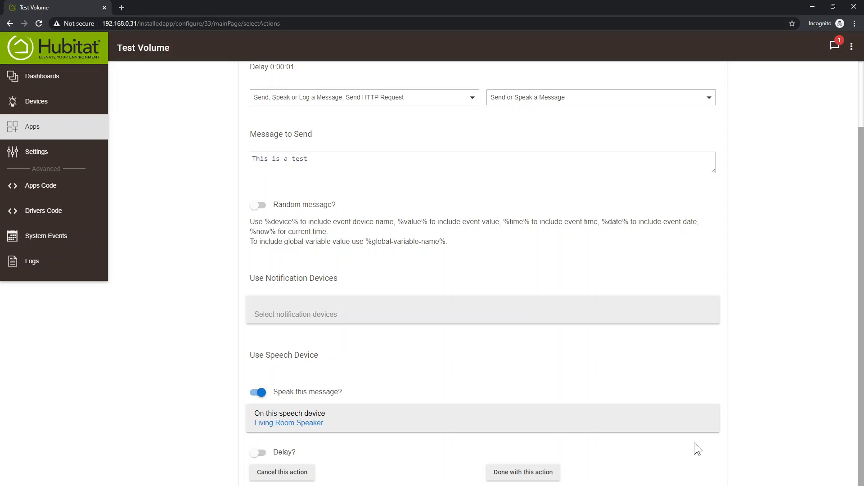
left_click(524, 473)
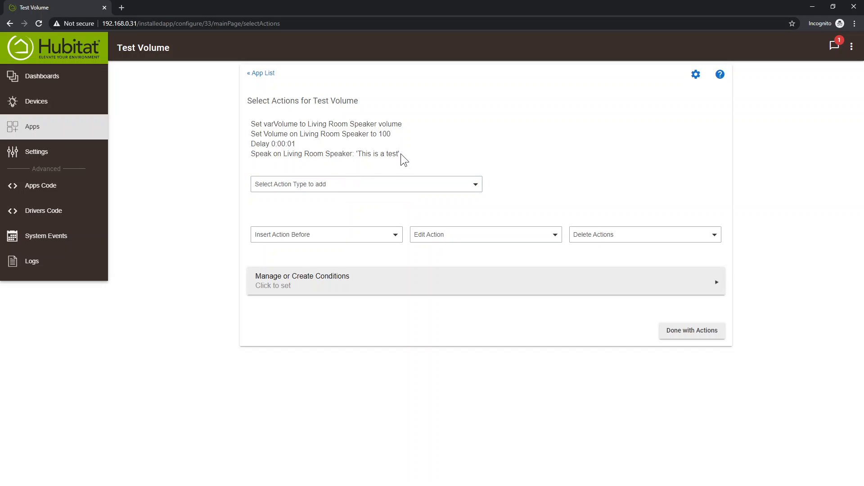
Step: Add a Delay Actions action of 3 seconds after the spoken message
left_click(336, 185)
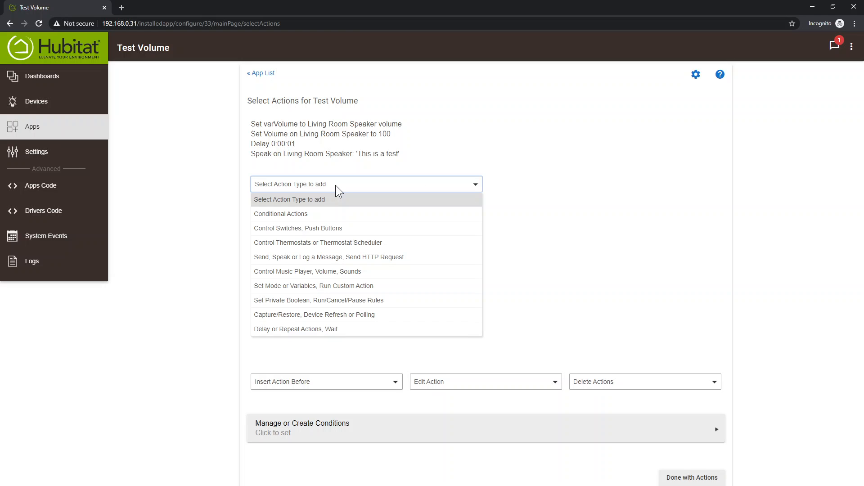
left_click(293, 330)
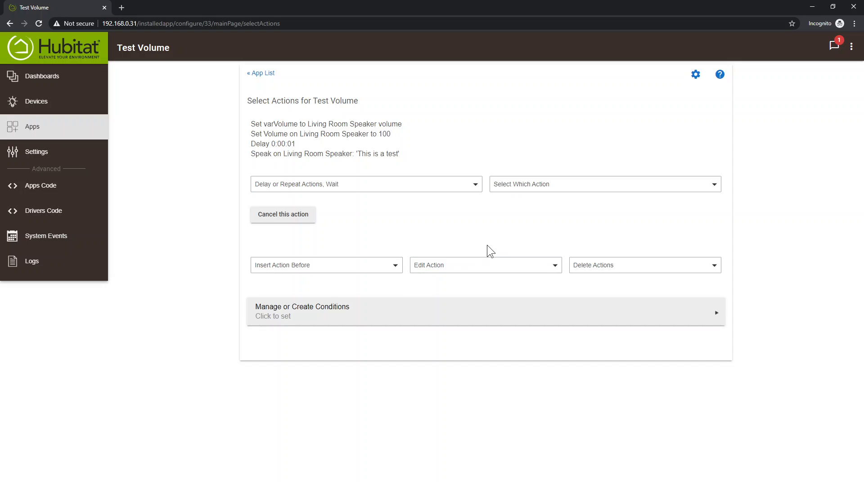
left_click(530, 187)
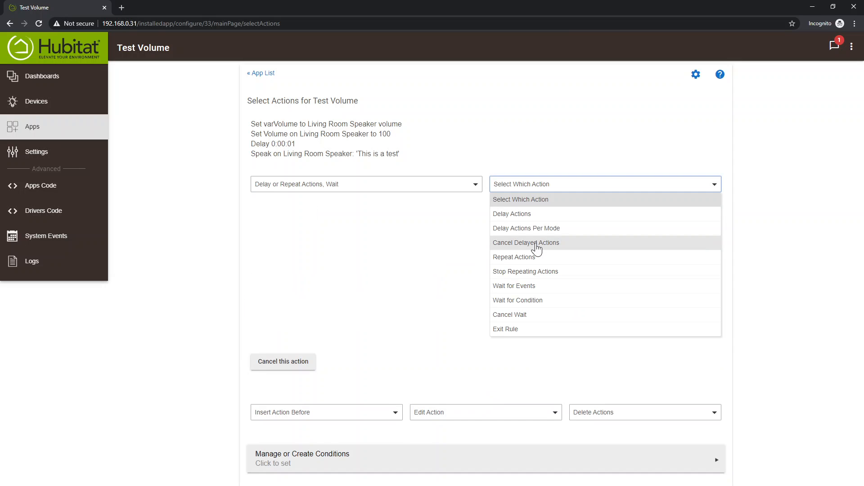
left_click(528, 215)
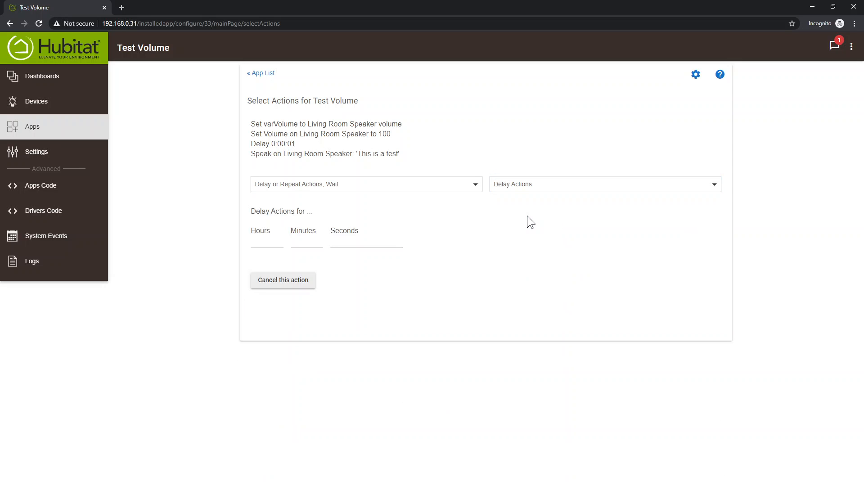
left_click(357, 243)
left_click(357, 244)
type("3")
left_click(528, 283)
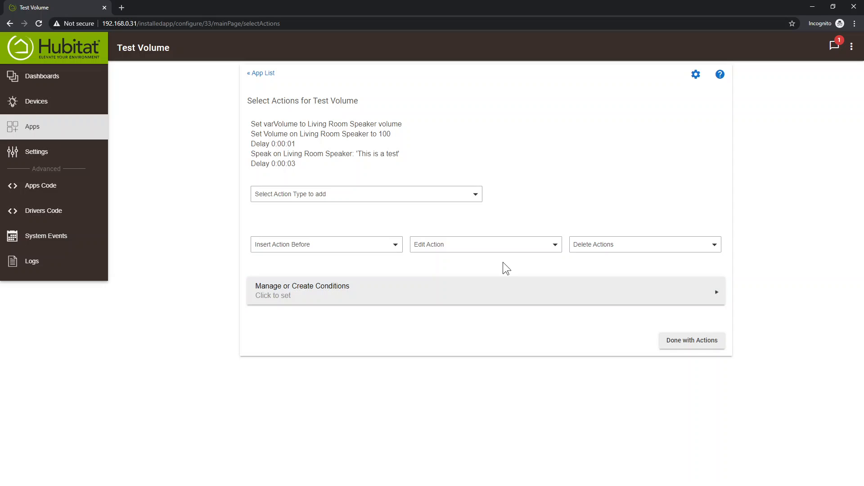
Step: Start another Set Volume action after the 3-second delay and select the Living Room Speaker as its audio device
left_click(289, 192)
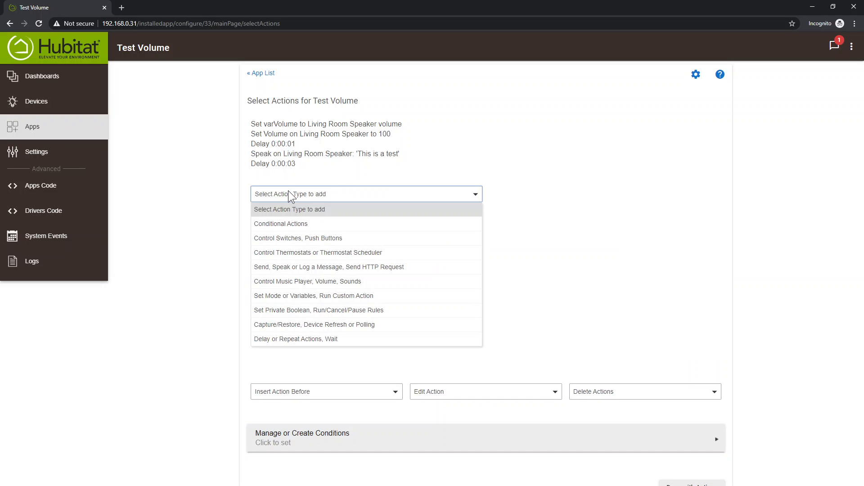
left_click(294, 282)
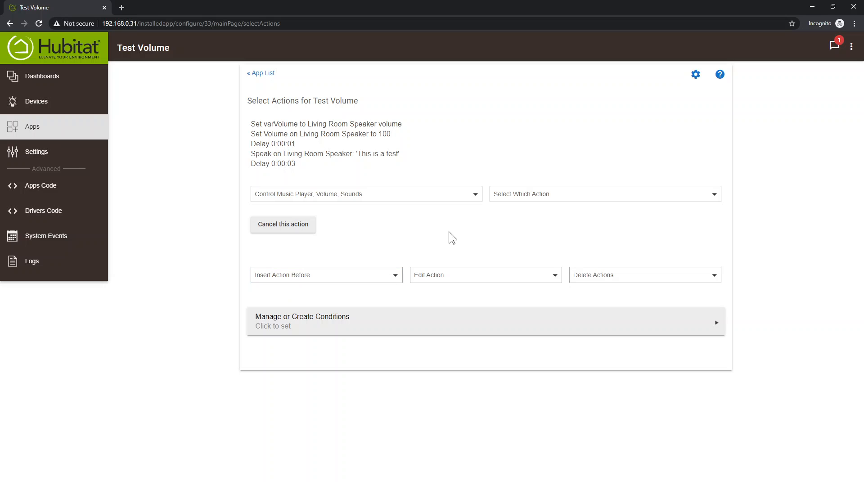
left_click(555, 193)
left_click(539, 225)
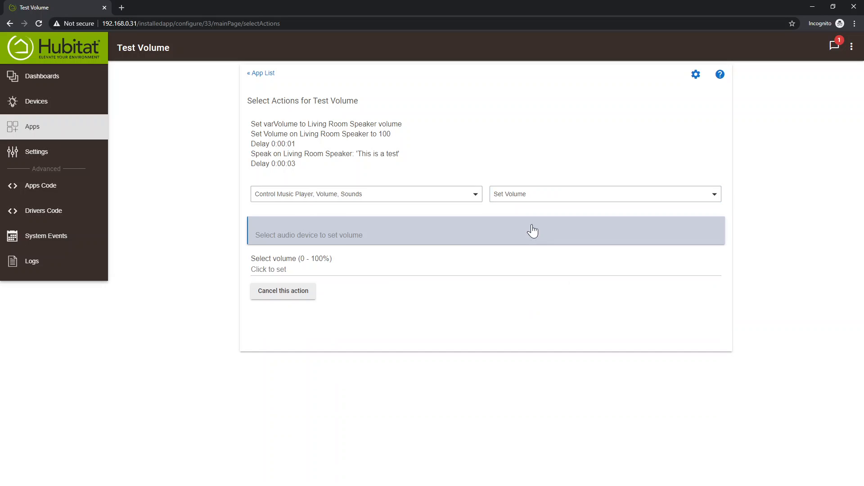
left_click(279, 241)
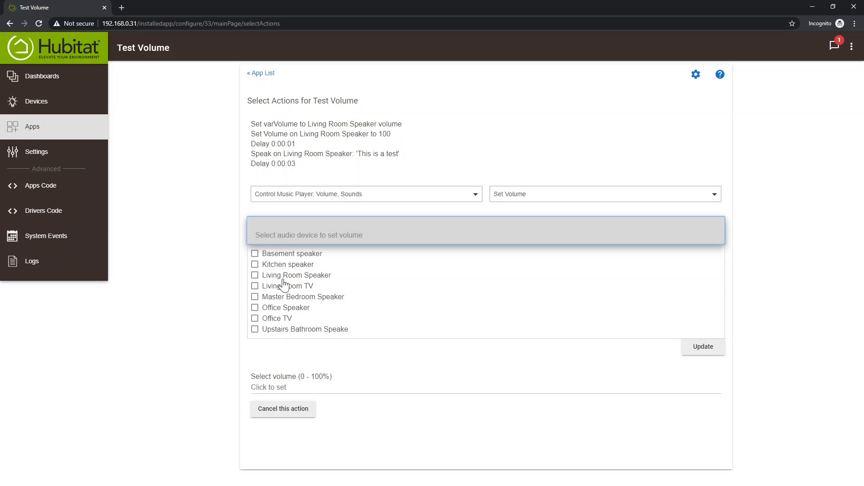
left_click(255, 275)
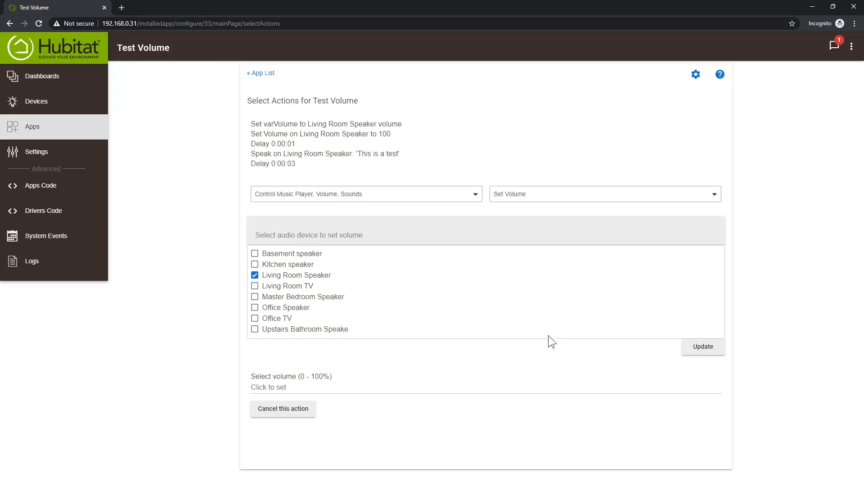
left_click(702, 353)
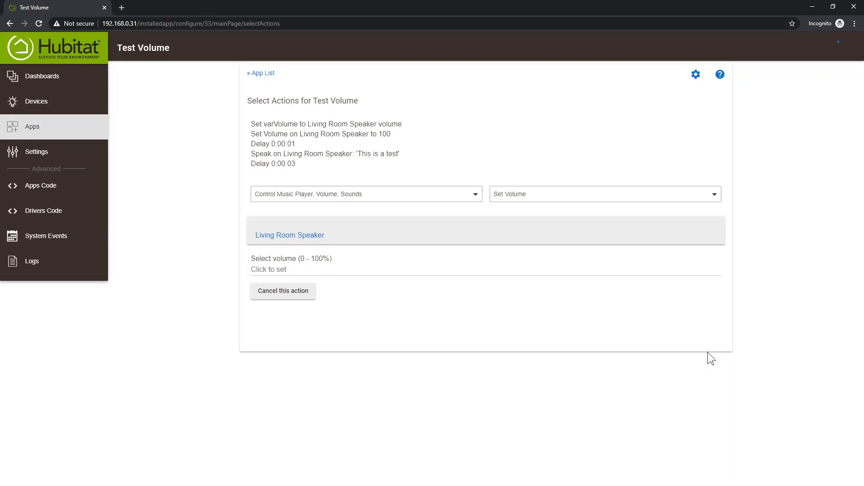
Step: Set the action's volume to the variable %varVolume% and complete the action
left_click(310, 273)
type("%varVolume%")
left_click_drag(298, 269, 233, 266)
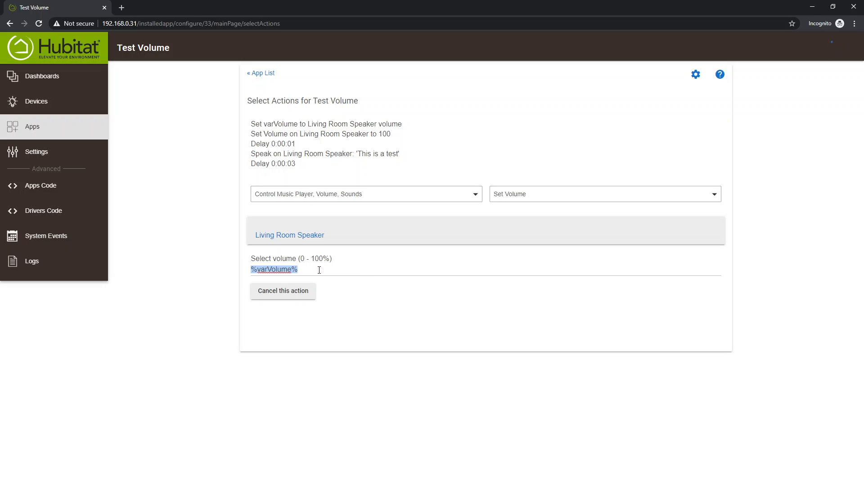
left_click(366, 315)
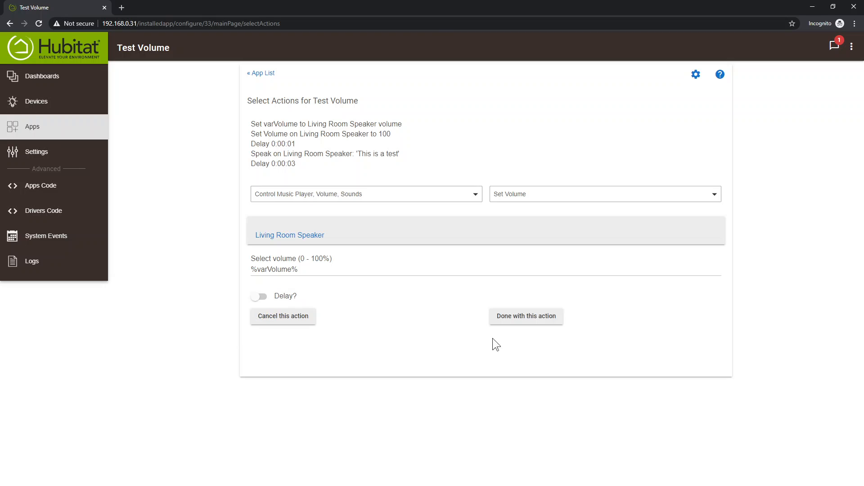
left_click(531, 320)
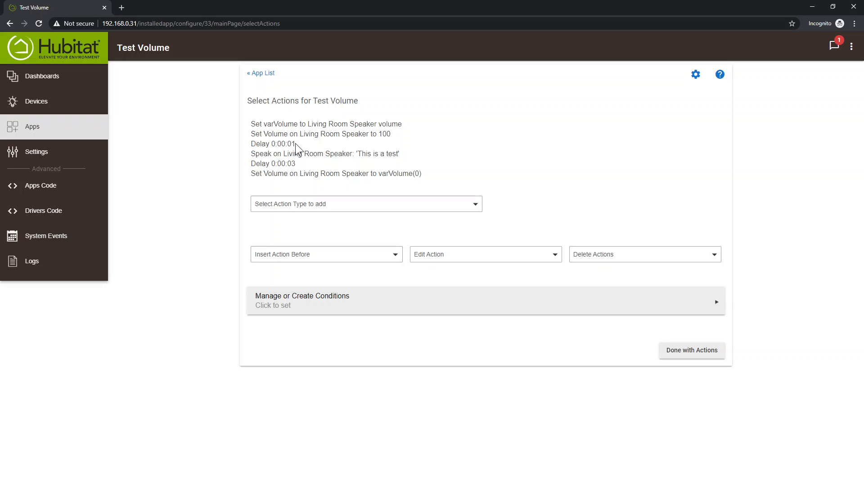
left_click_drag(296, 144, 357, 155)
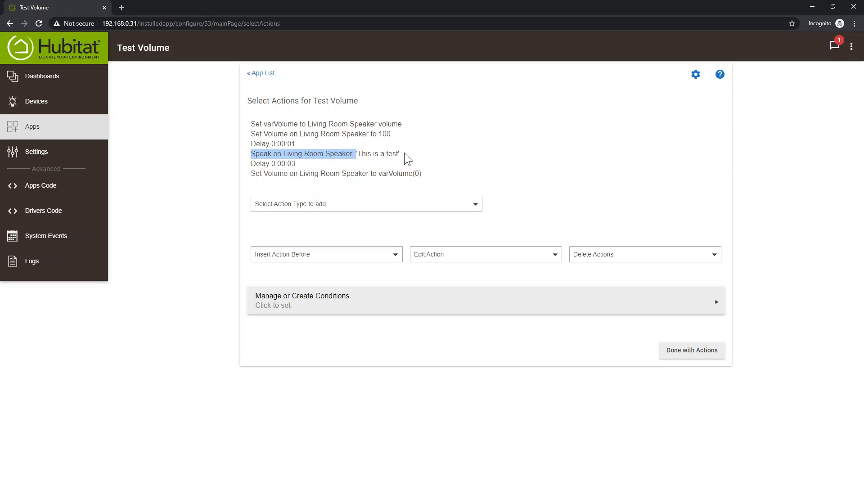
left_click(303, 162)
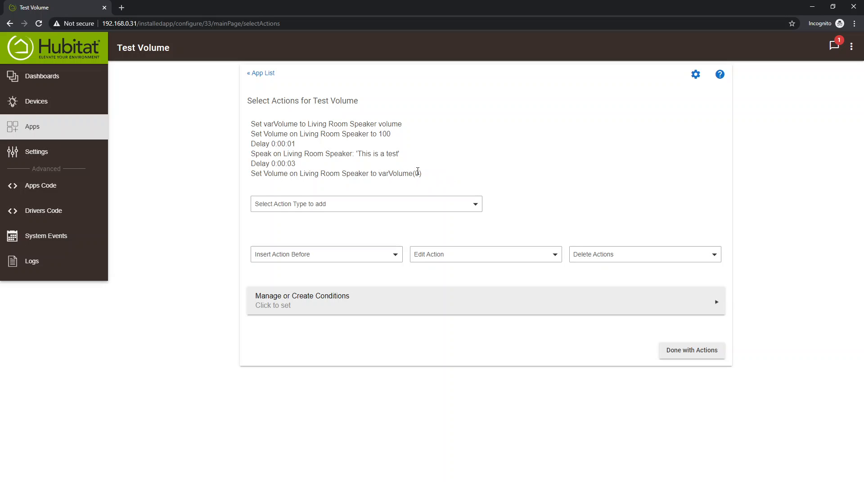
Step: Finish the action list and save the Test Volume rule, returning to the apps list
left_click(680, 353)
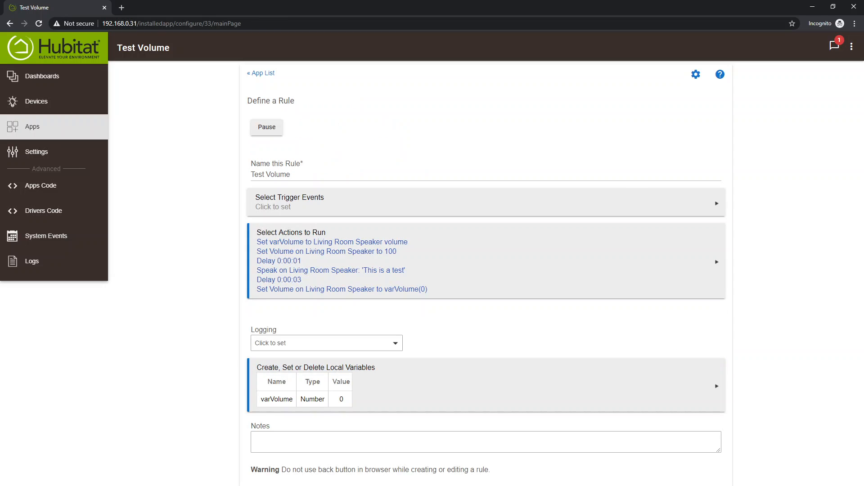
left_click(704, 485)
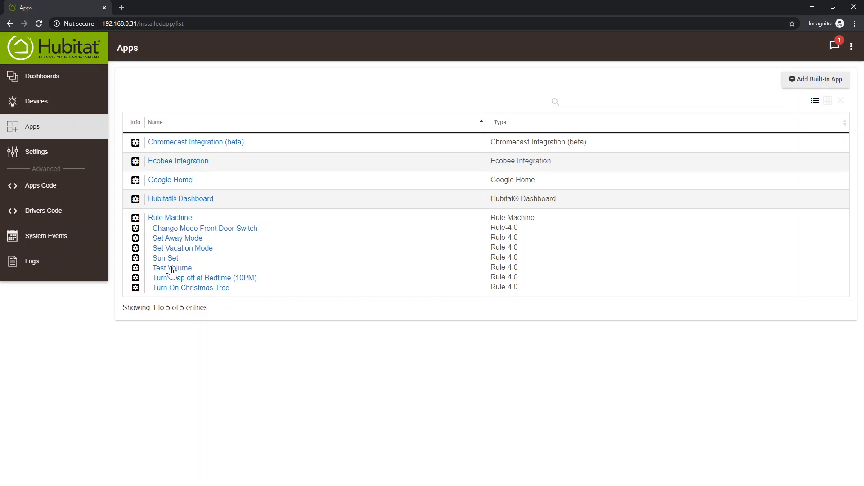
Step: Reopen the Test Volume rule and run its actions to test it
left_click(171, 269)
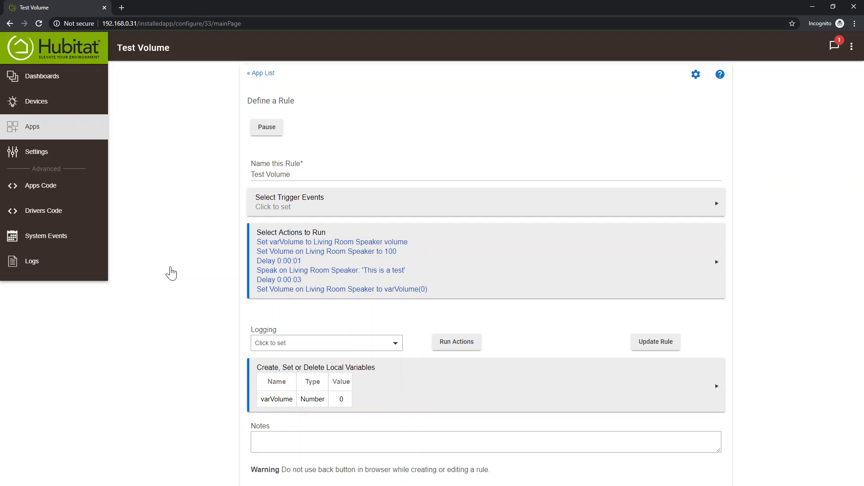
left_click(463, 347)
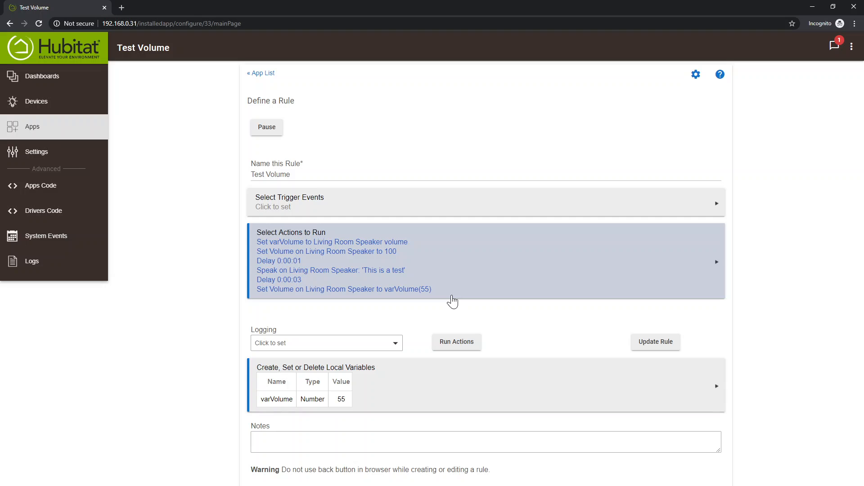
key("alt+Tab")
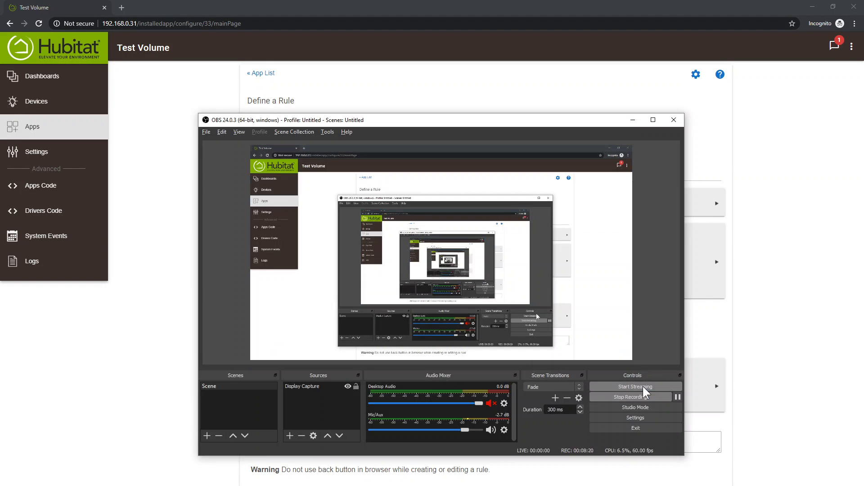